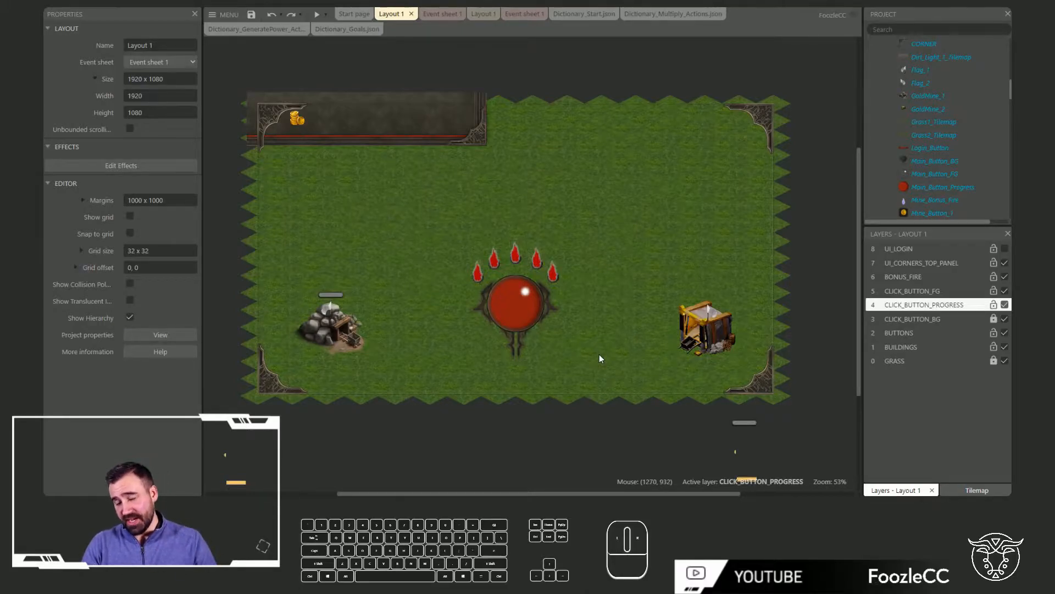
Move the Main_Button_FG sprite onto the grass right of the main button, and undo a trial shift of the red progress sprite
{"action": "scroll", "coordinate": [559, 355], "scroll_direction": "up", "scroll_amount": 3, "text": "ctrl"}
{"action": "scroll", "coordinate": [549, 359], "scroll_direction": "up", "scroll_amount": 3, "text": "ctrl"}
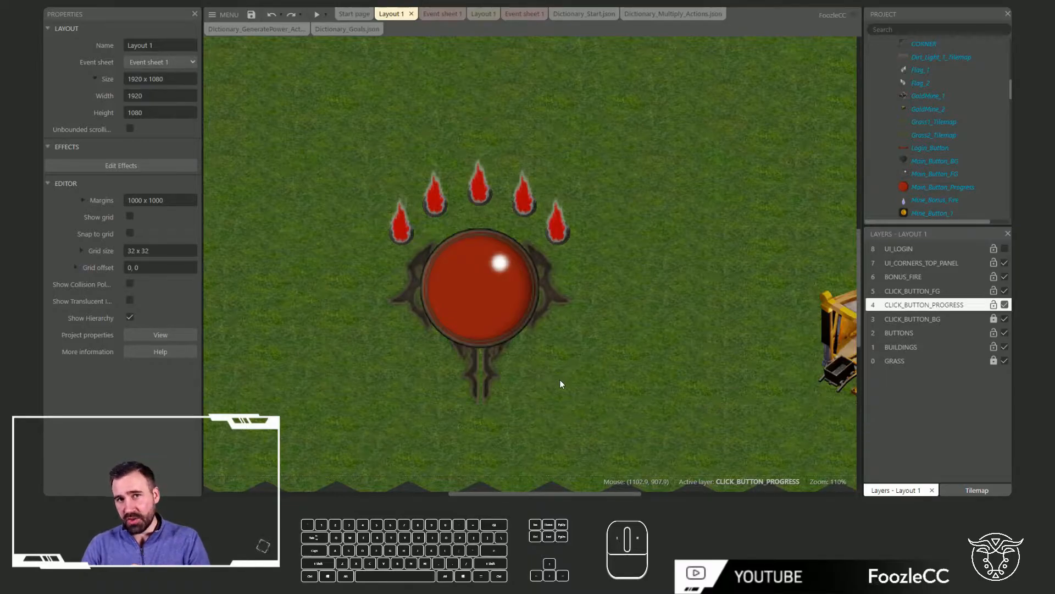
{"action": "key", "text": "ctrl+Tab"}
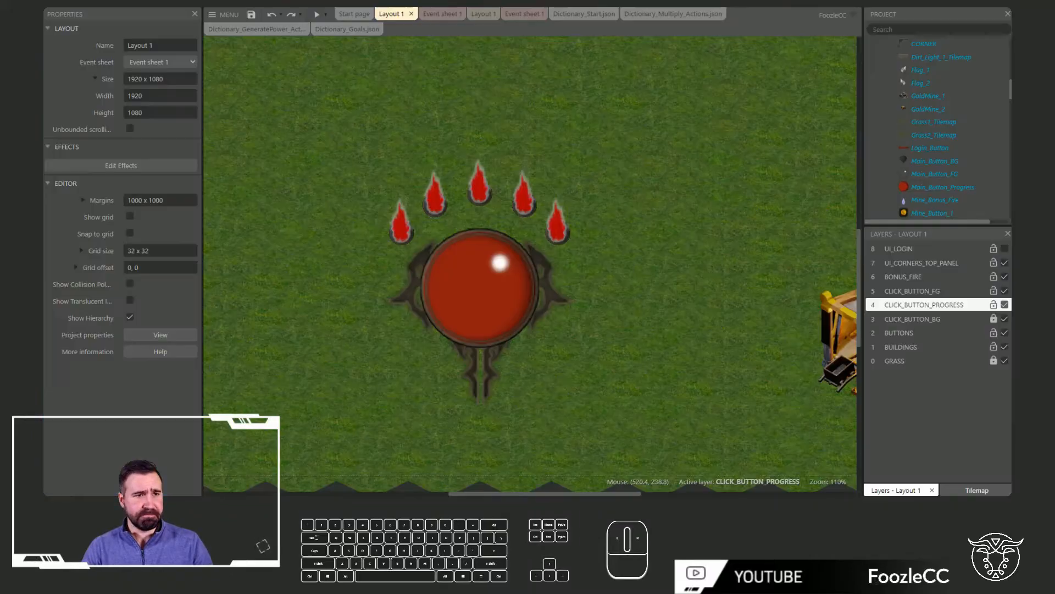
{"action": "left_click", "coordinate": [414, 202]}
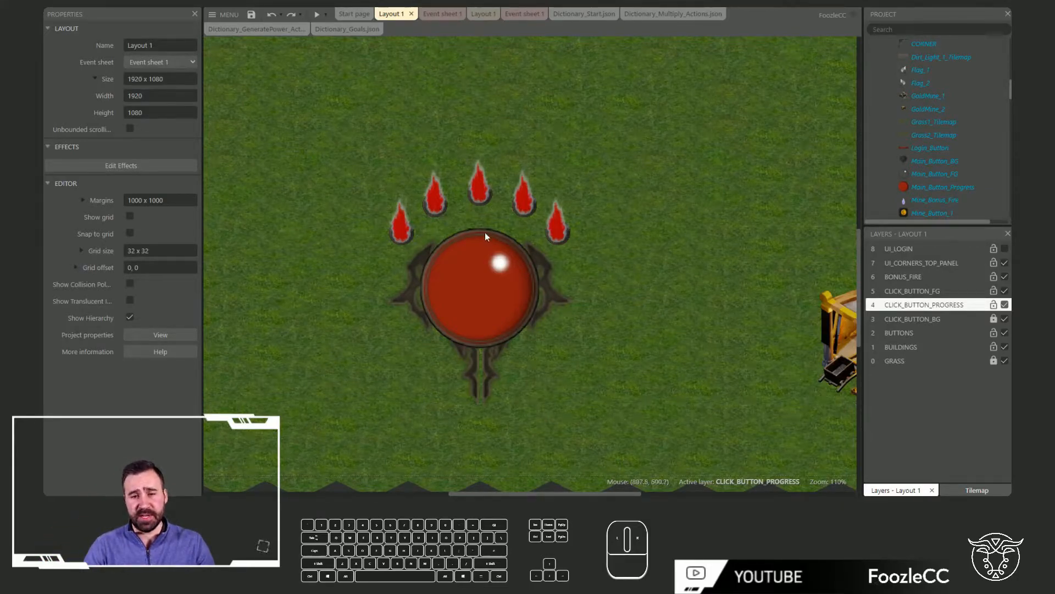
{"action": "left_click_drag", "start_coordinate": [494, 310], "coordinate": [717, 324]}
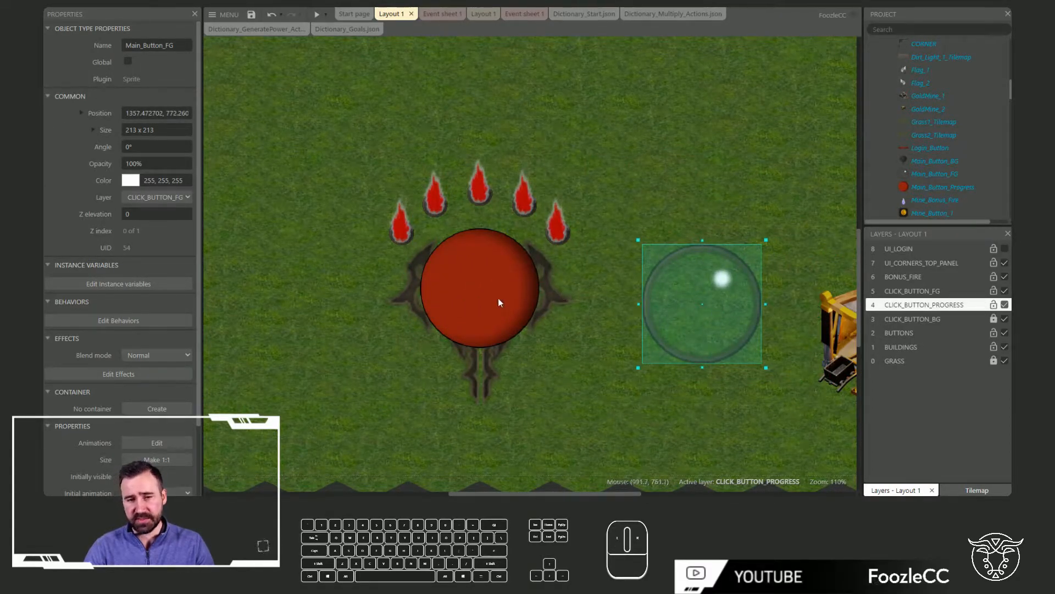
{"action": "left_click_drag", "start_coordinate": [470, 312], "coordinate": [452, 332]}
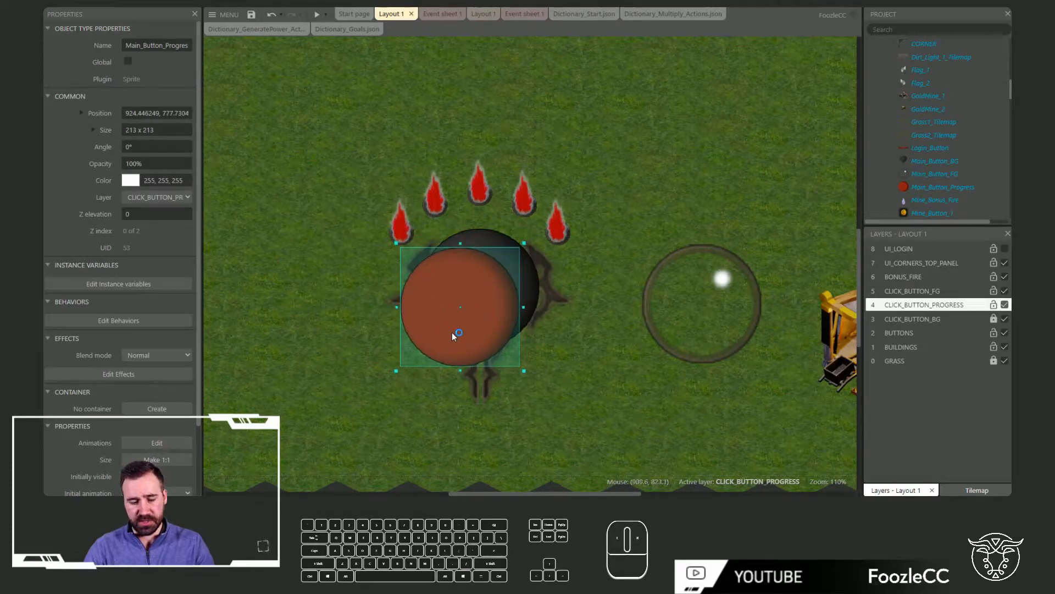
{"action": "key", "text": "ctrl+z"}
Open the Click_Button_Mask image above the red button in the Animations Editor, examine it, and close the editor
{"action": "left_click", "coordinate": [486, 102]}
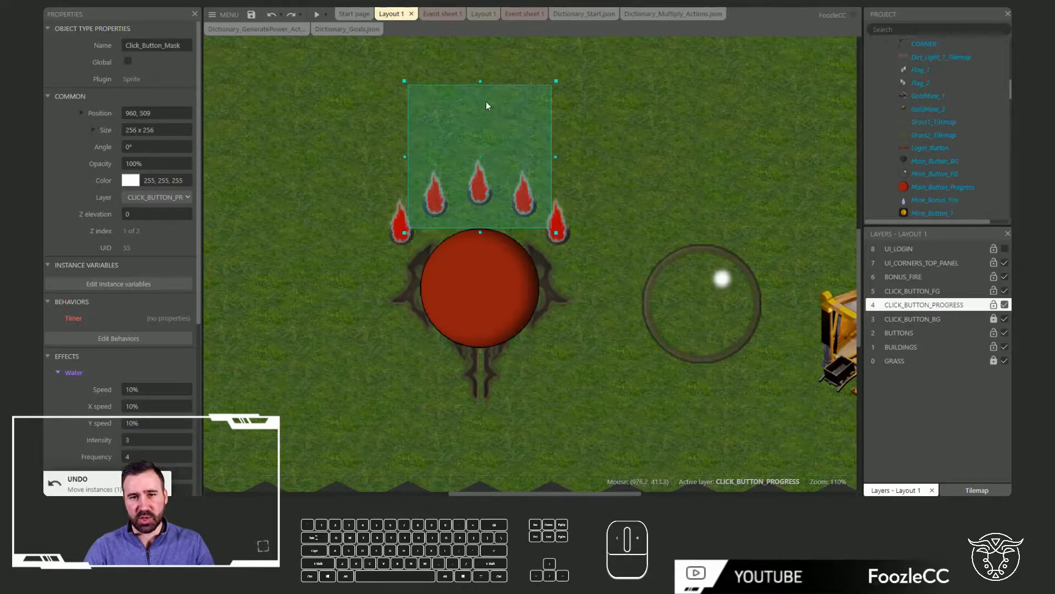
{"action": "double_click", "coordinate": [510, 103]}
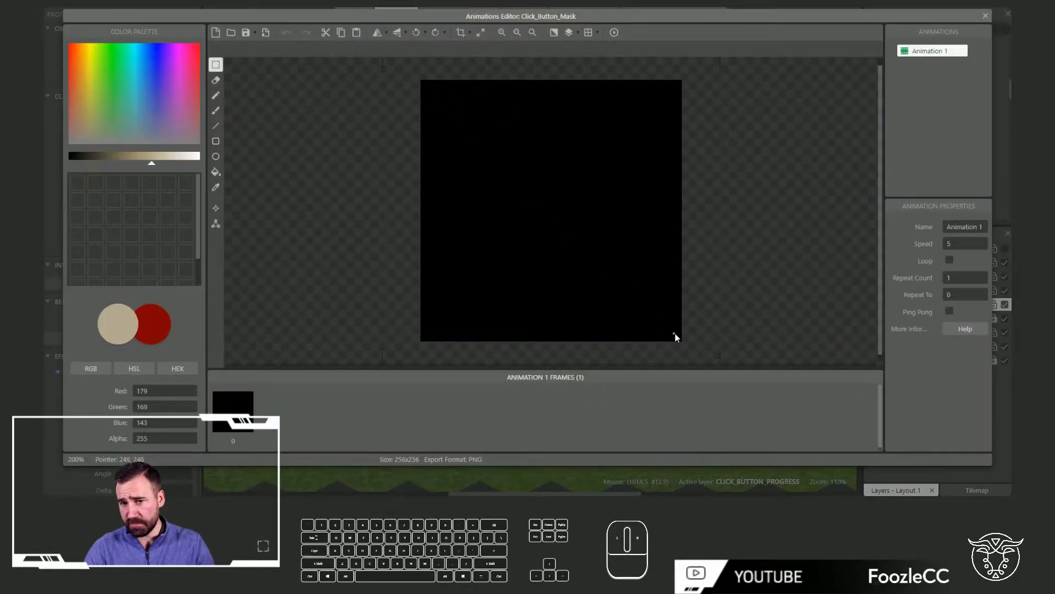
{"action": "left_click", "coordinate": [986, 17]}
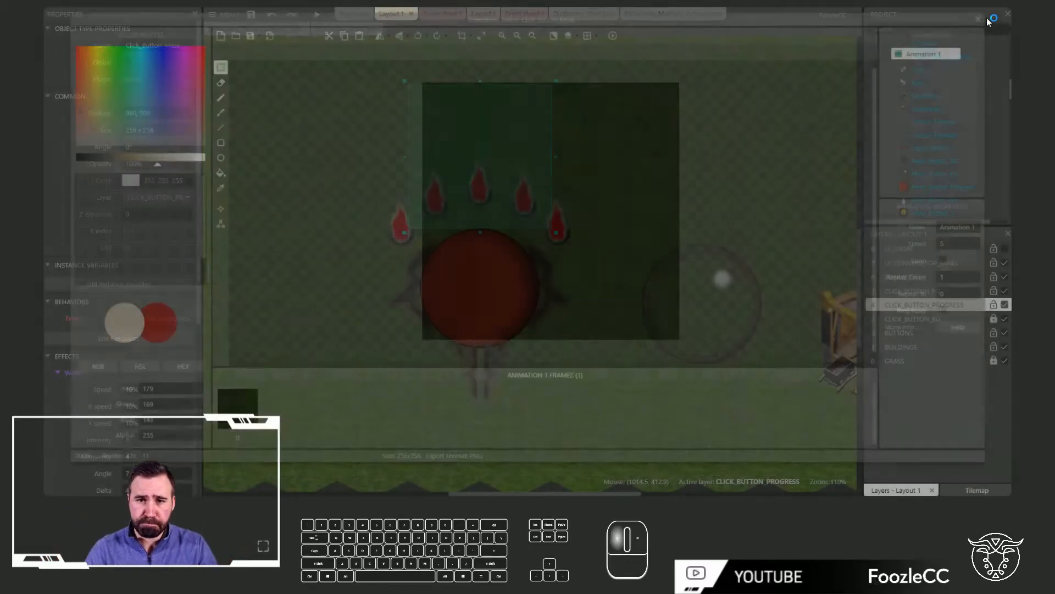
Move Click_Button_Mask over the red button's upper-right part and choose Destination out as its blend mode
{"action": "left_click_drag", "start_coordinate": [532, 110], "coordinate": [541, 157]}
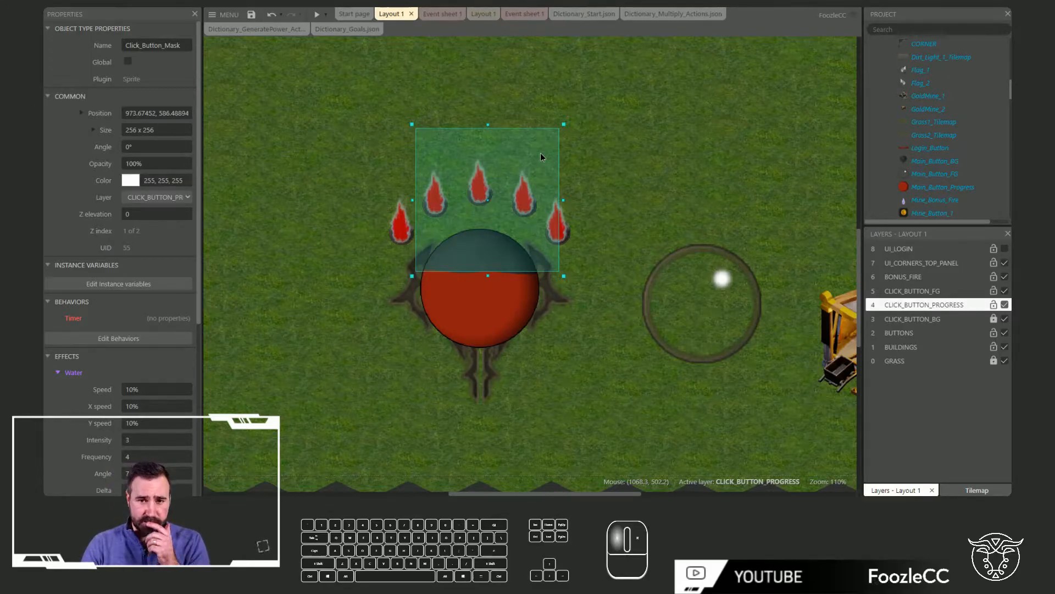
{"action": "left_click_drag", "start_coordinate": [541, 157], "coordinate": [599, 160]}
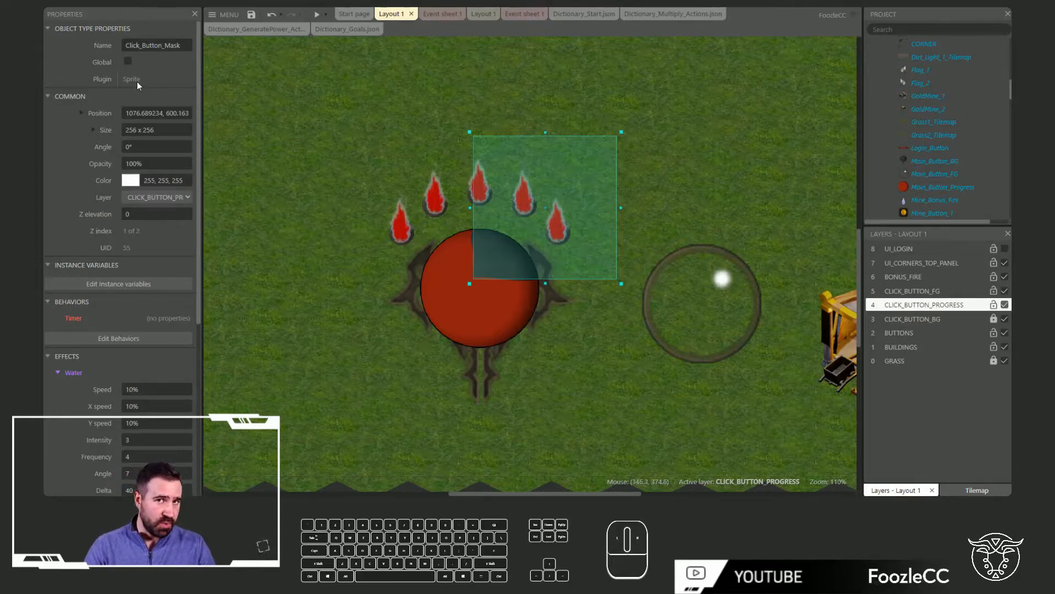
{"action": "scroll", "coordinate": [110, 237], "scroll_direction": "down", "scroll_amount": 5}
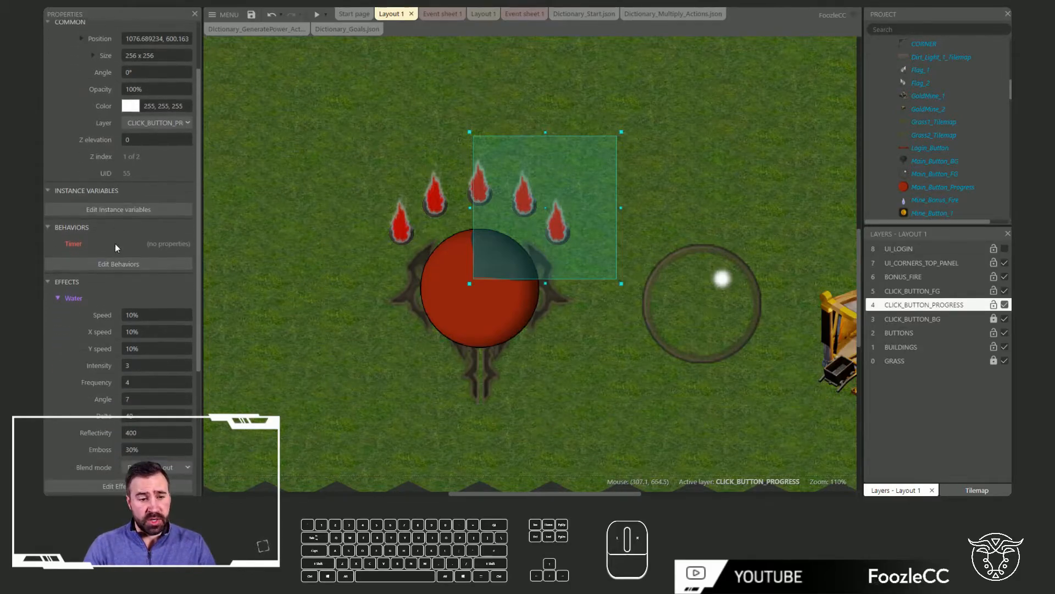
{"action": "scroll", "coordinate": [115, 243], "scroll_direction": "down", "scroll_amount": 1}
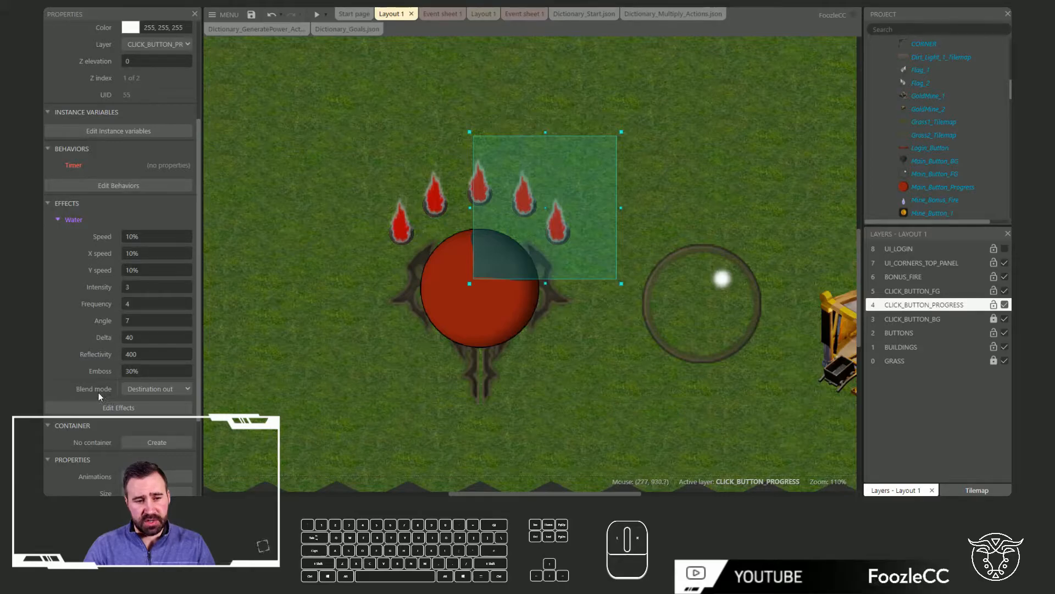
{"action": "left_click", "coordinate": [151, 389]}
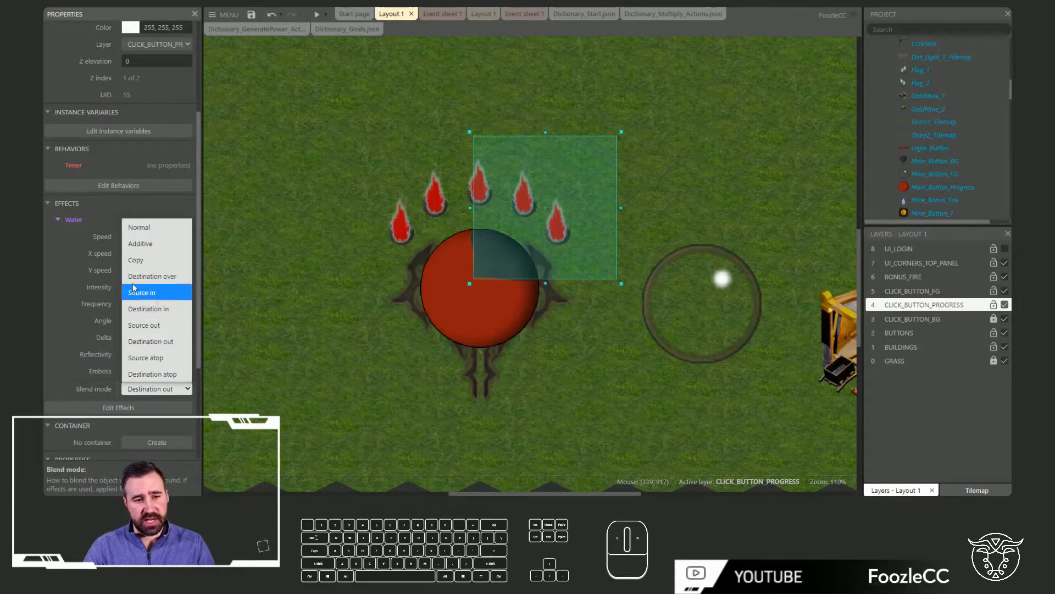
{"action": "left_click", "coordinate": [162, 341]}
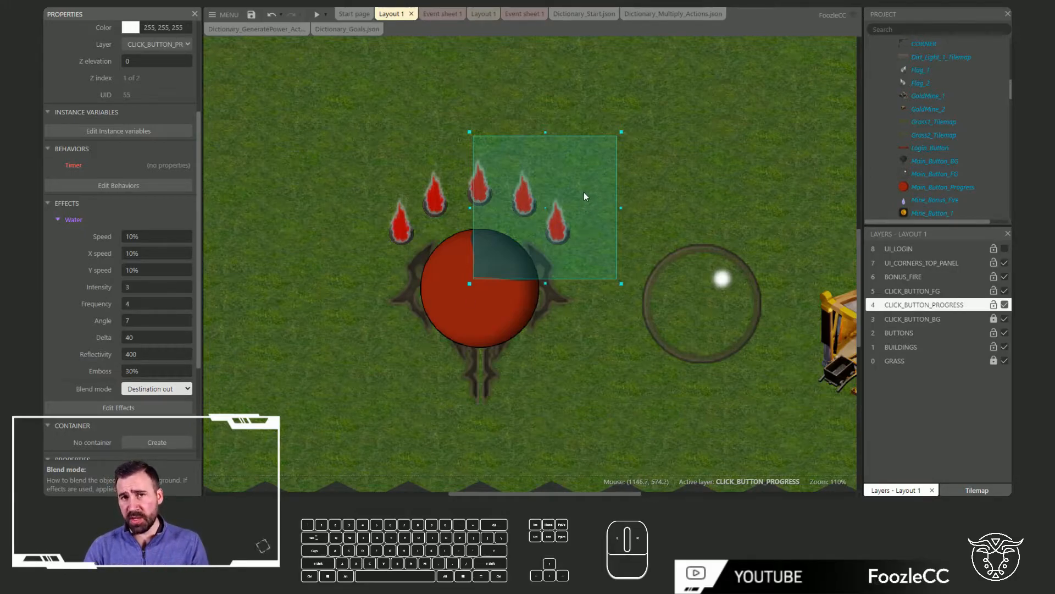
{"action": "mouse_move", "coordinate": [595, 170]}
{"action": "left_mouse_down"}
{"action": "mouse_move", "coordinate": [529, 220]}
{"action": "mouse_move", "coordinate": [598, 175]}
{"action": "left_mouse_up"}
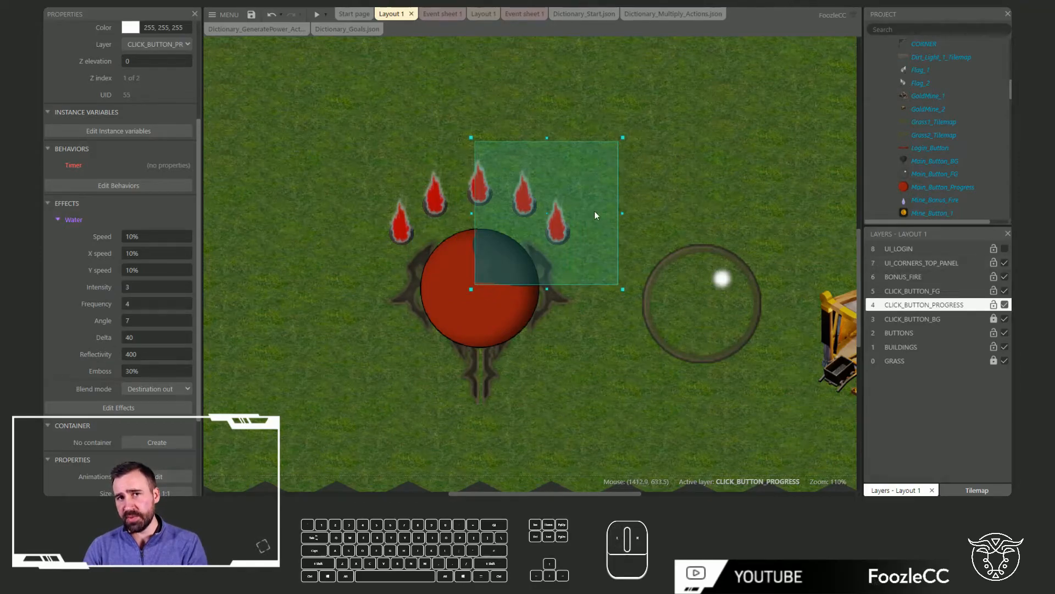
Disable Force own texture on the CLICK_BUTTON_PROGRESS layer to compare the masking, and enable it again
{"action": "left_click", "coordinate": [905, 311]}
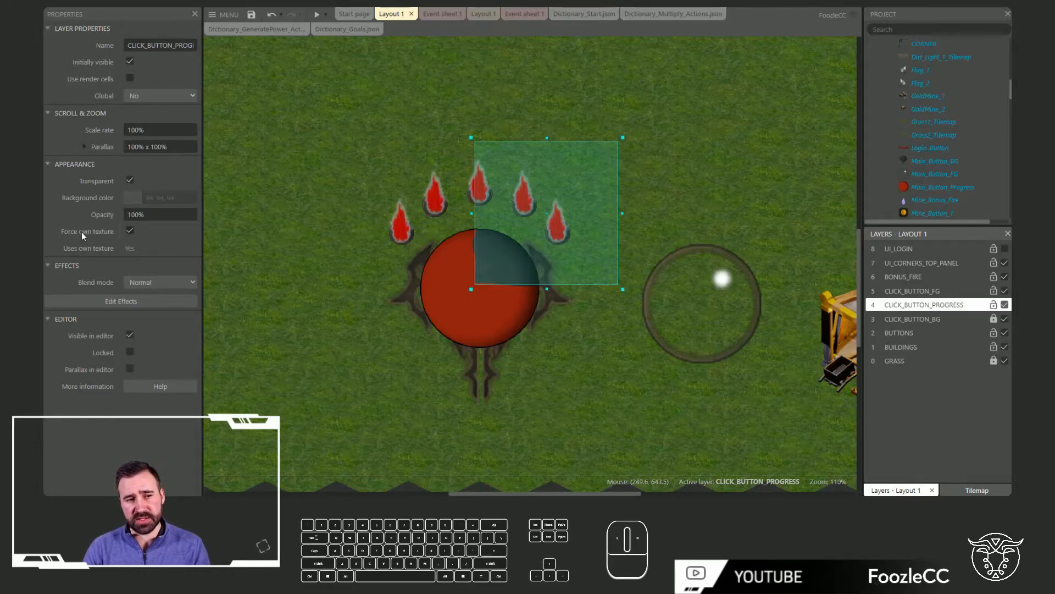
{"action": "left_click", "coordinate": [130, 231]}
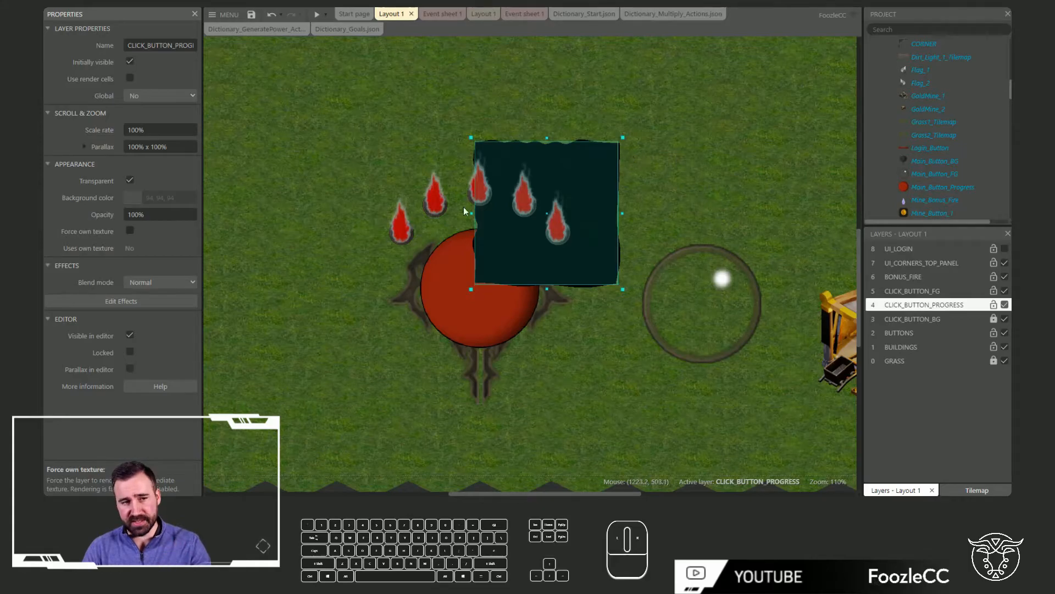
{"action": "left_click", "coordinate": [130, 232]}
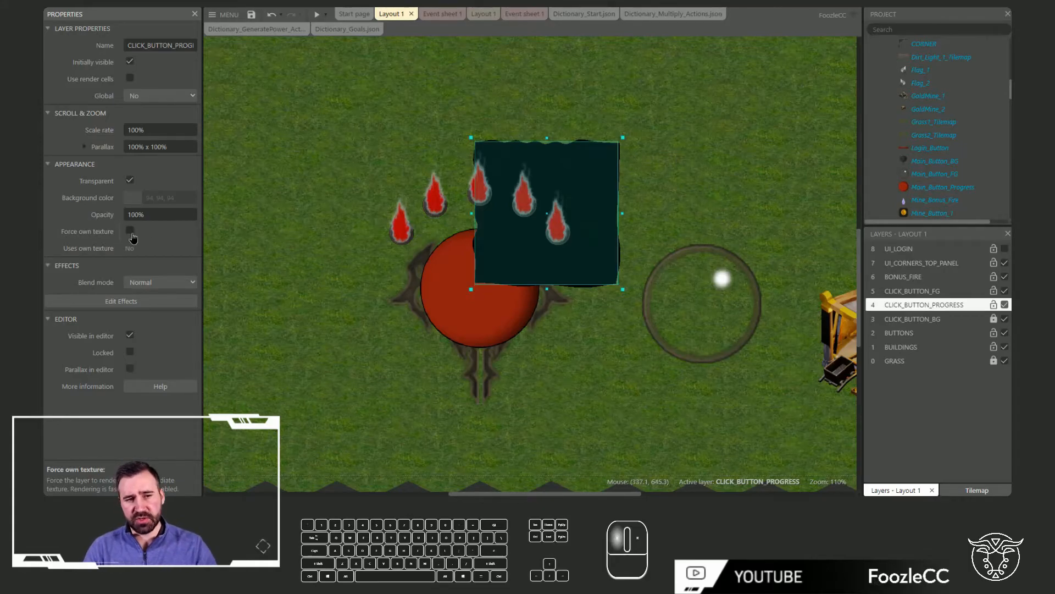
Shift Click_Button_Mask back above the red button, reviewing its effects list along the way
{"action": "left_click", "coordinate": [606, 283]}
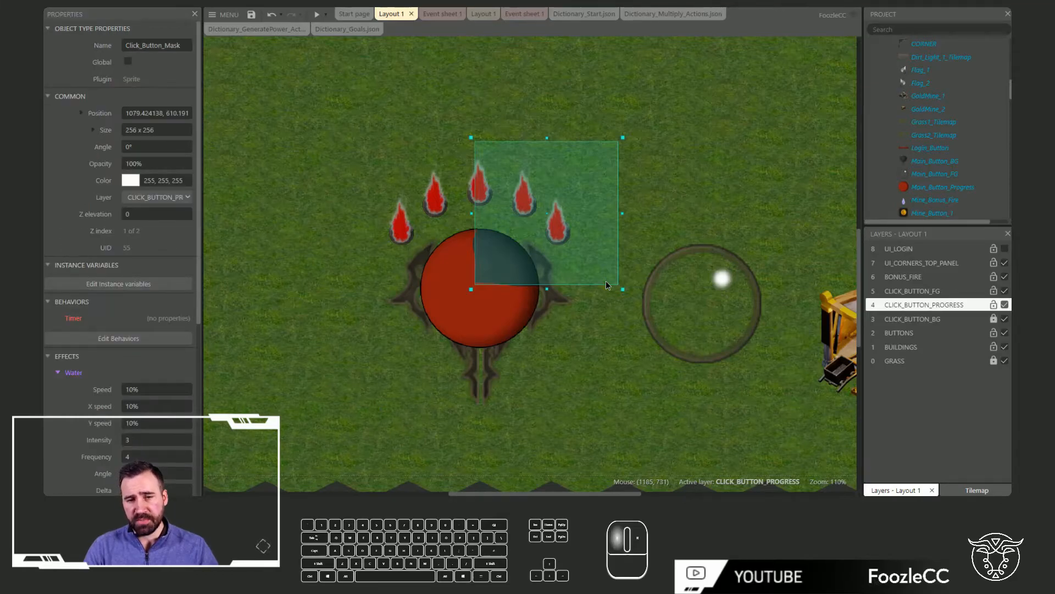
{"action": "left_click_drag", "start_coordinate": [603, 281], "coordinate": [545, 268]}
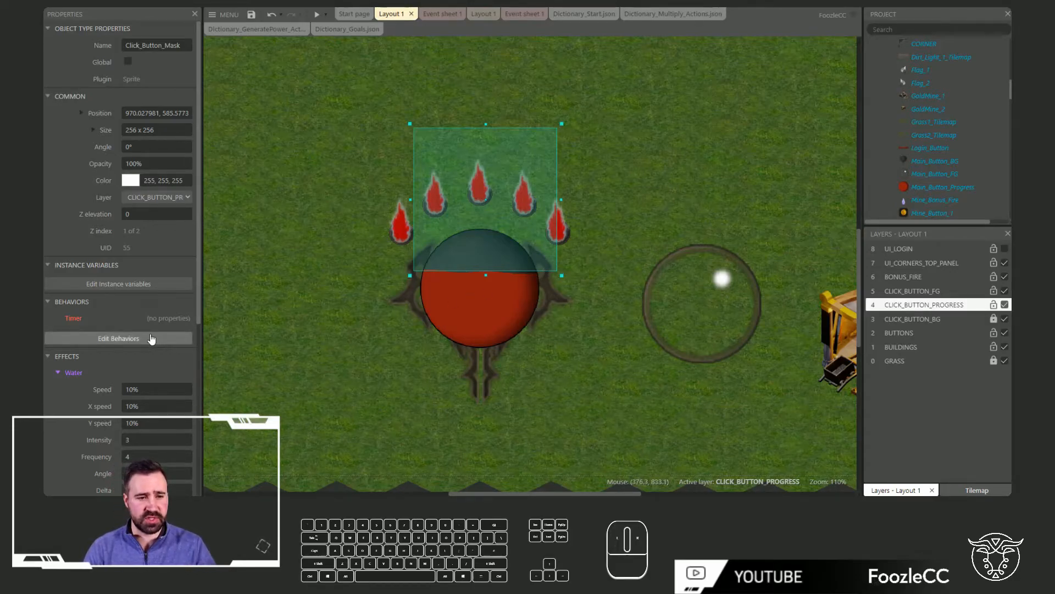
{"action": "scroll", "coordinate": [109, 364], "scroll_direction": "down", "scroll_amount": 1}
{"action": "scroll", "coordinate": [110, 364], "scroll_direction": "down", "scroll_amount": 1}
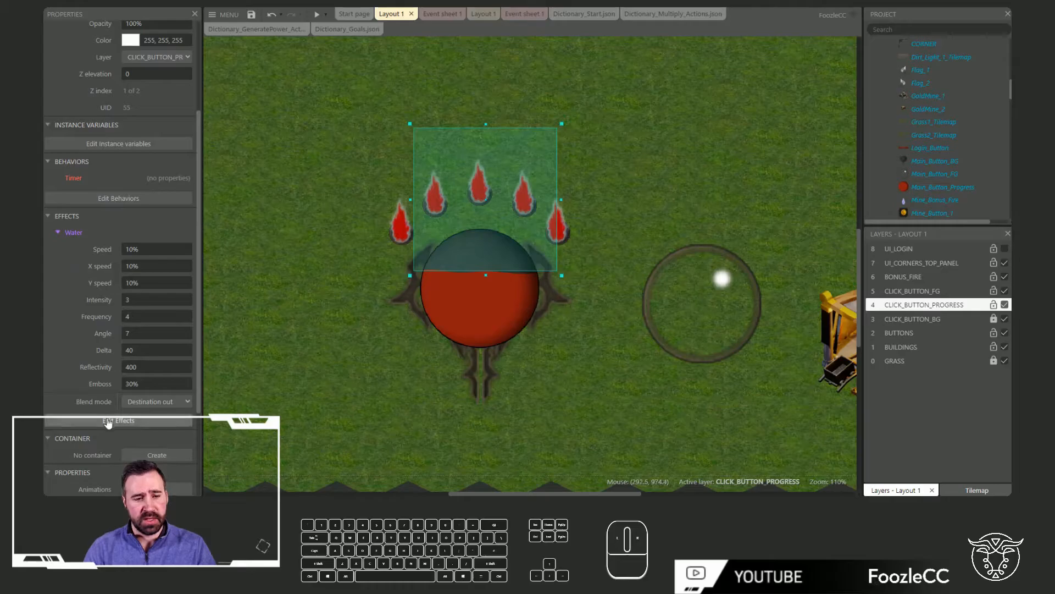
{"action": "left_click", "coordinate": [97, 423]}
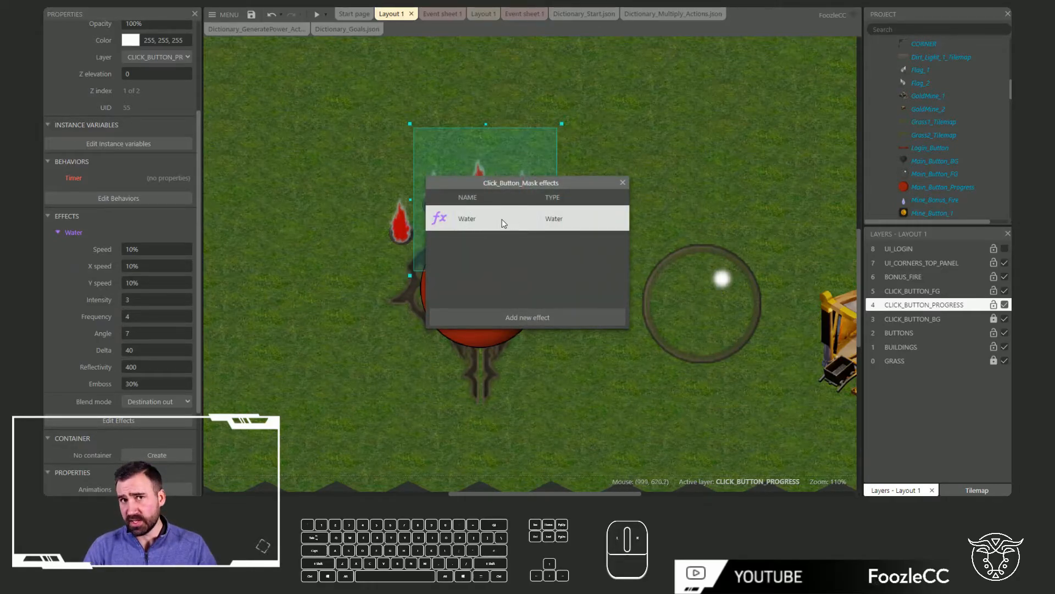
{"action": "left_click", "coordinate": [621, 184]}
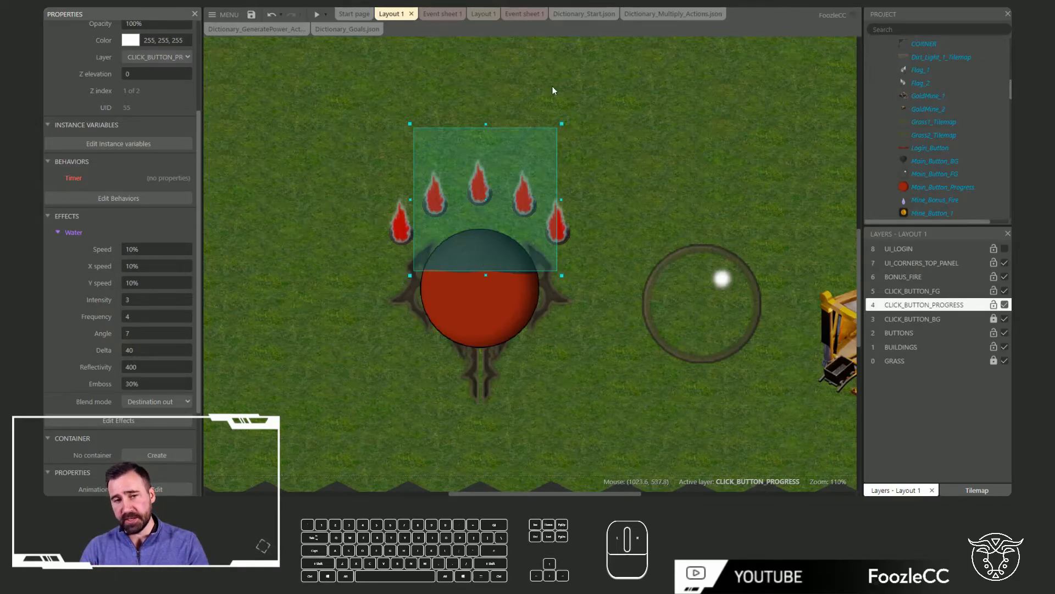
{"action": "left_click_drag", "start_coordinate": [542, 147], "coordinate": [537, 110]}
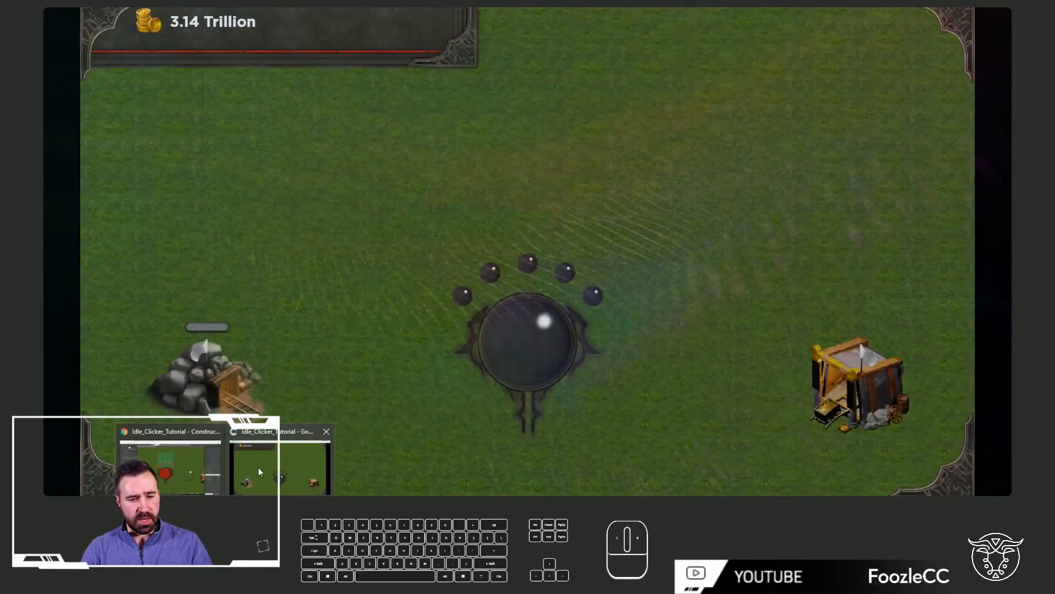
Switch to the running Idle_Clicker_Tutorial preview and trigger the main button repeatedly to test its fill until all five bonus fires light
{"action": "left_click", "coordinate": [258, 467]}
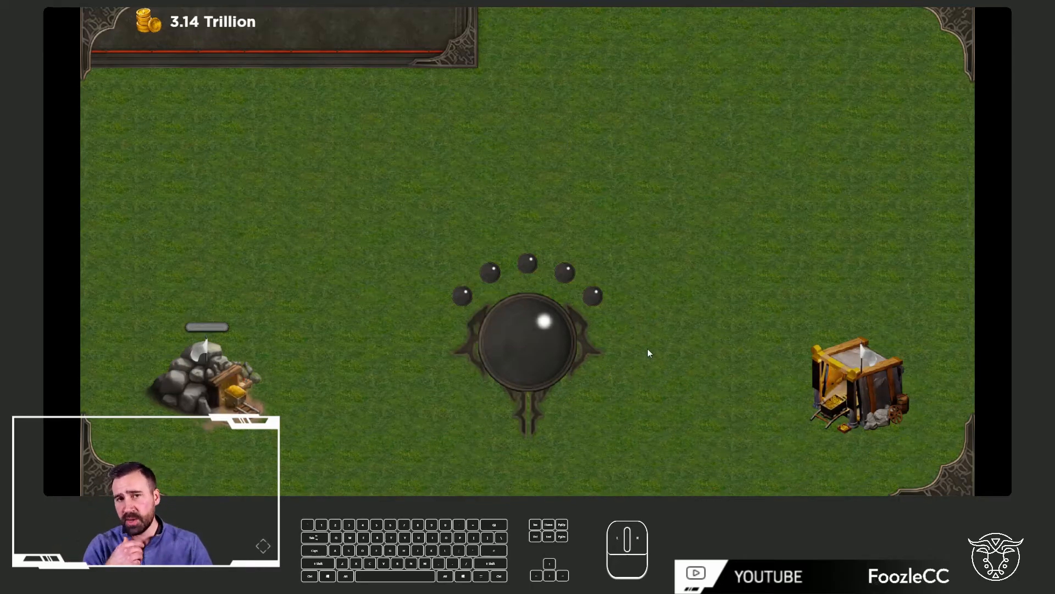
{"action": "left_click", "coordinate": [538, 352]}
{"action": "left_click", "coordinate": [537, 351]}
{"action": "left_click", "coordinate": [538, 352]}
{"action": "left_click", "coordinate": [539, 351]}
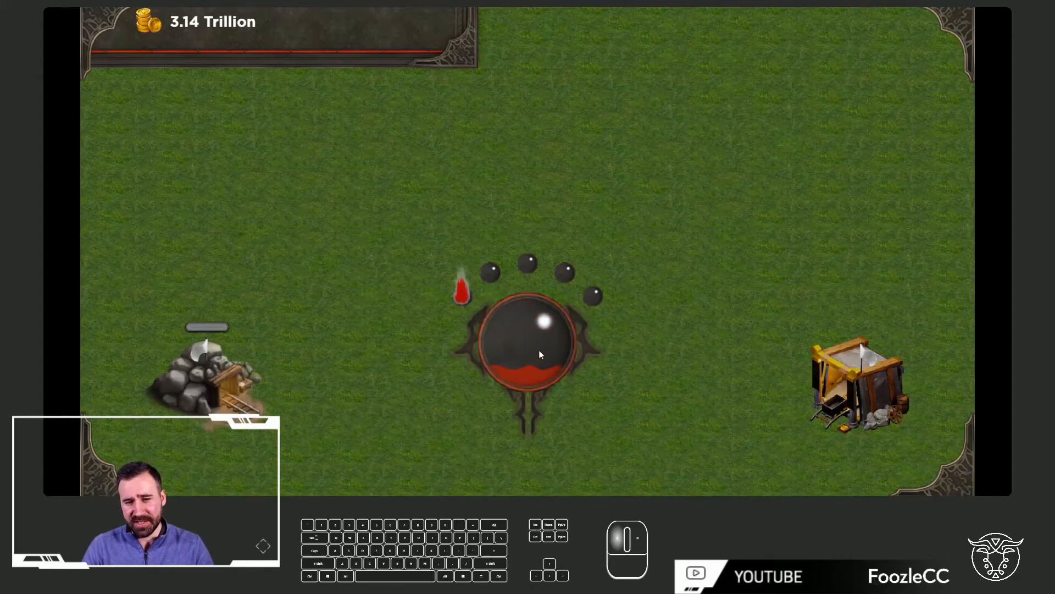
{"action": "left_click", "coordinate": [540, 352]}
{"action": "left_click", "coordinate": [539, 352]}
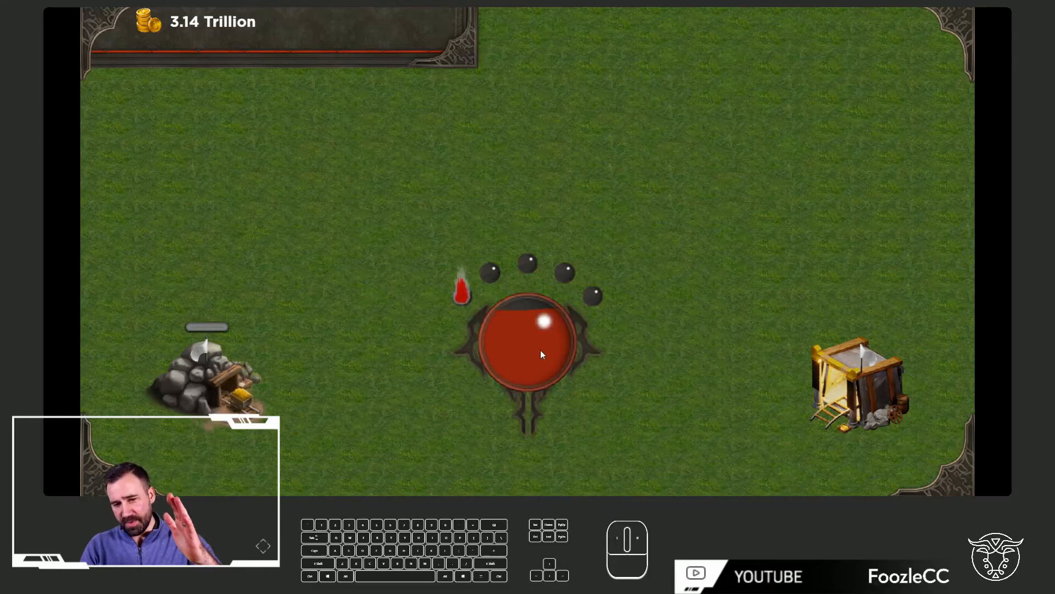
{"action": "left_click", "coordinate": [541, 350]}
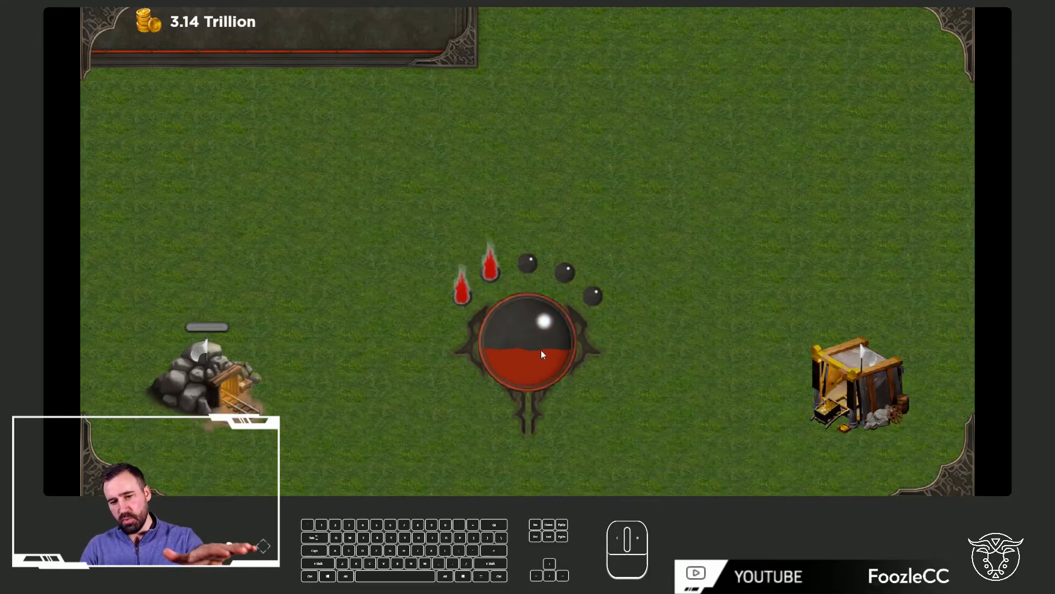
{"action": "left_click", "coordinate": [542, 350]}
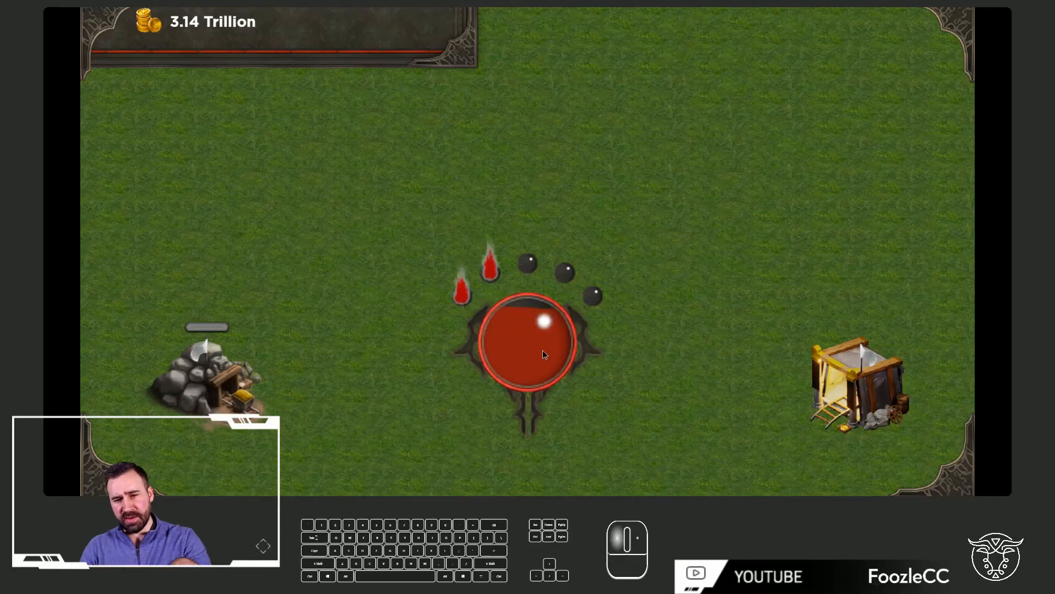
{"action": "left_click", "coordinate": [542, 351]}
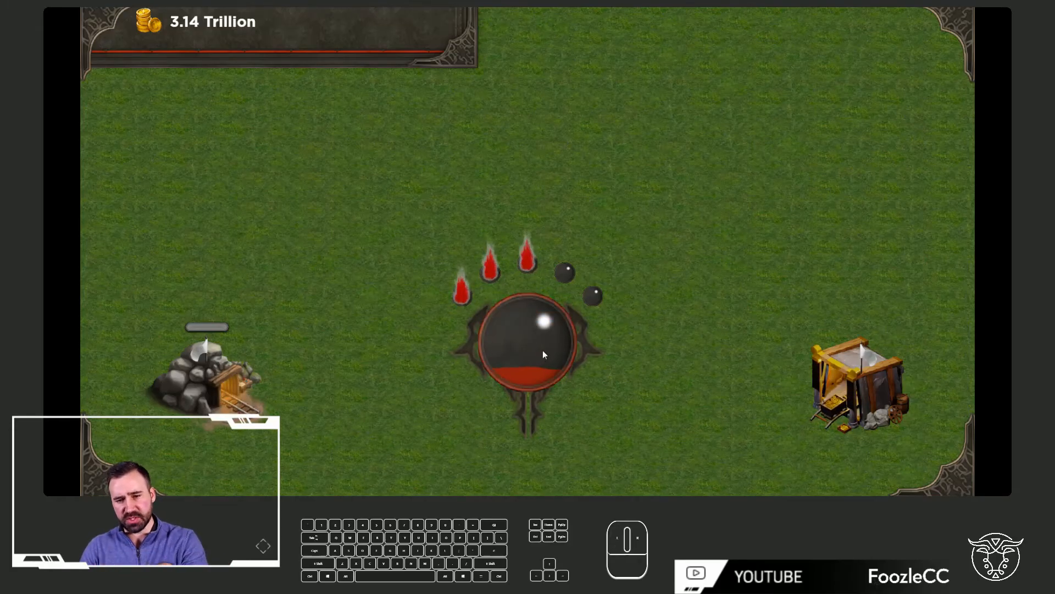
{"action": "left_click", "coordinate": [543, 351]}
{"action": "left_click", "coordinate": [542, 350]}
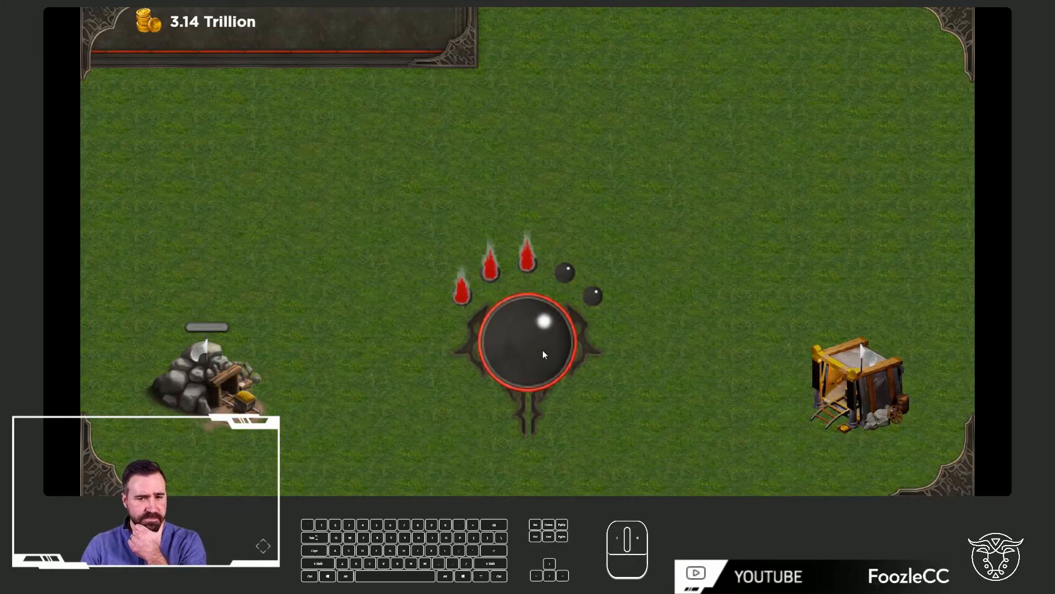
{"action": "left_click", "coordinate": [542, 351]}
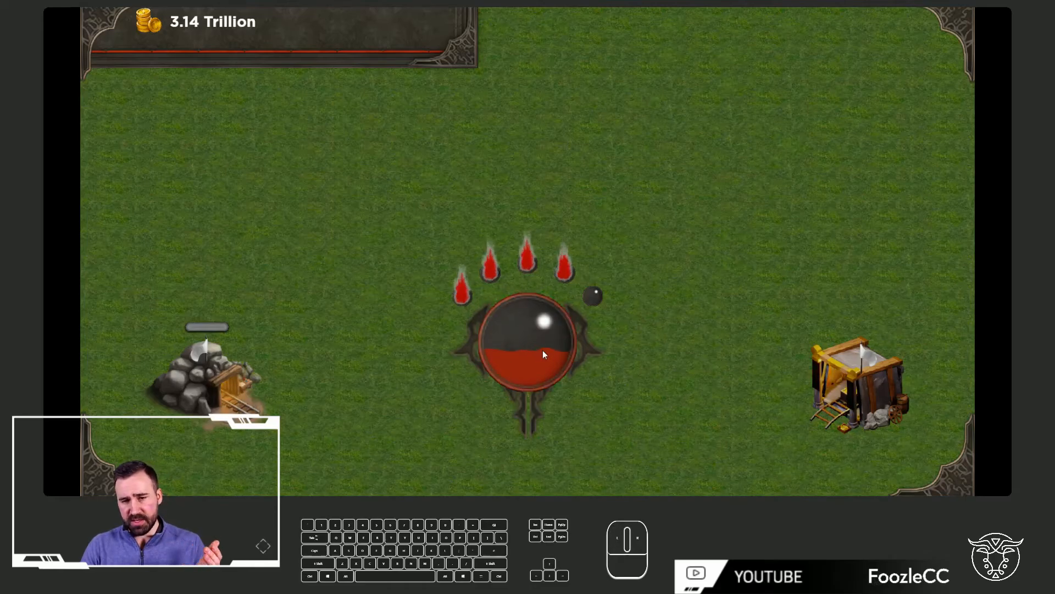
{"action": "left_click", "coordinate": [543, 351]}
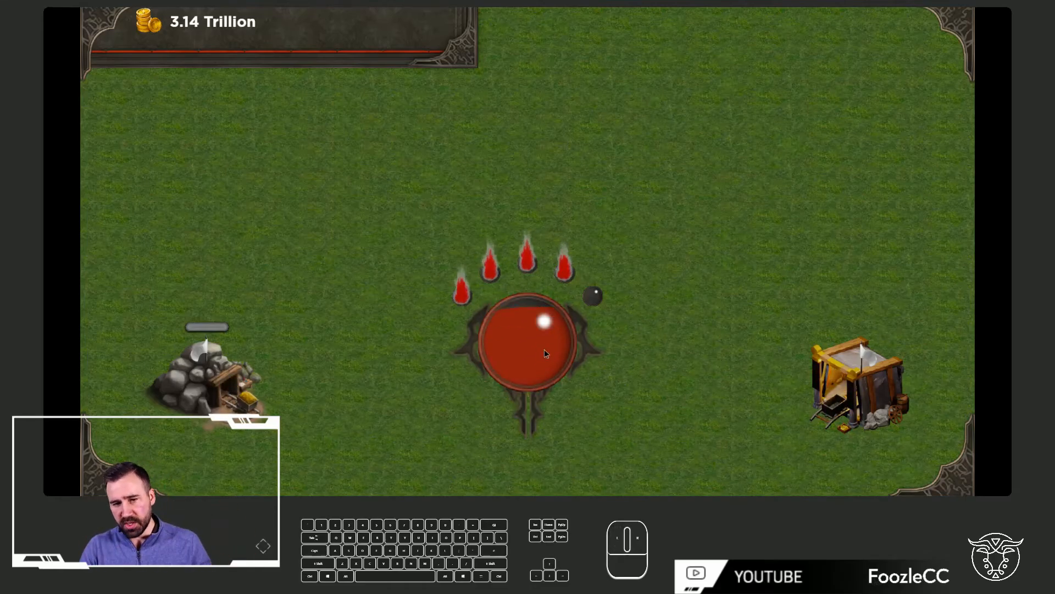
{"action": "left_click", "coordinate": [544, 348]}
{"action": "left_click", "coordinate": [544, 349]}
{"action": "left_click", "coordinate": [545, 349]}
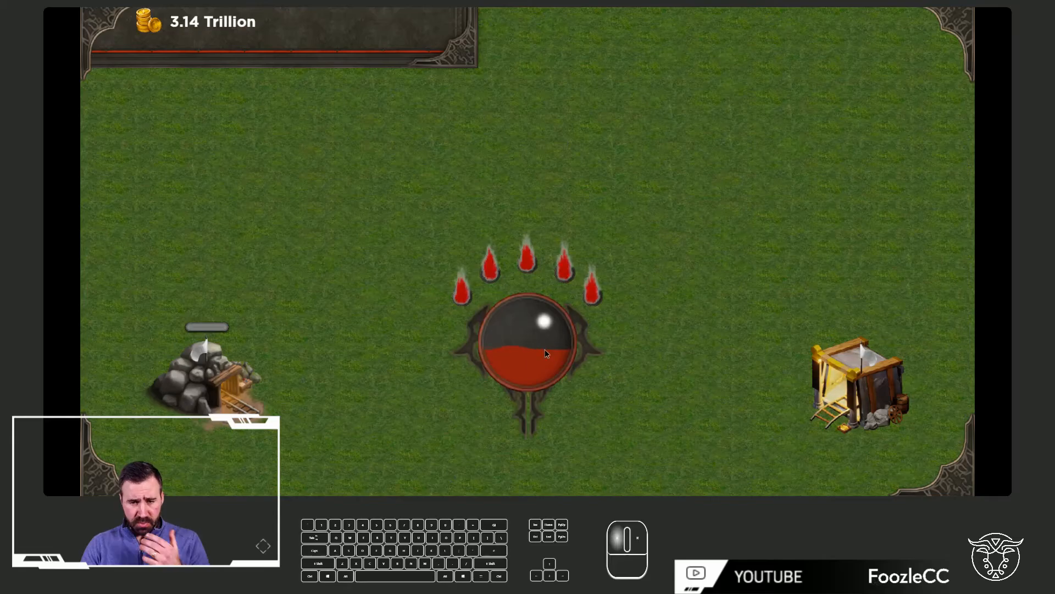
{"action": "left_click", "coordinate": [546, 350]}
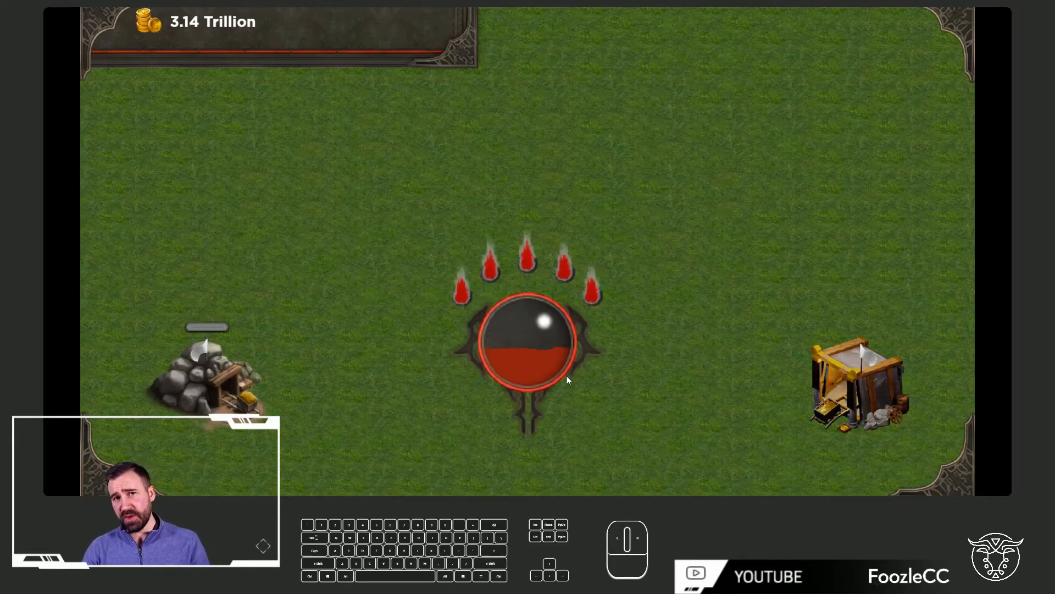